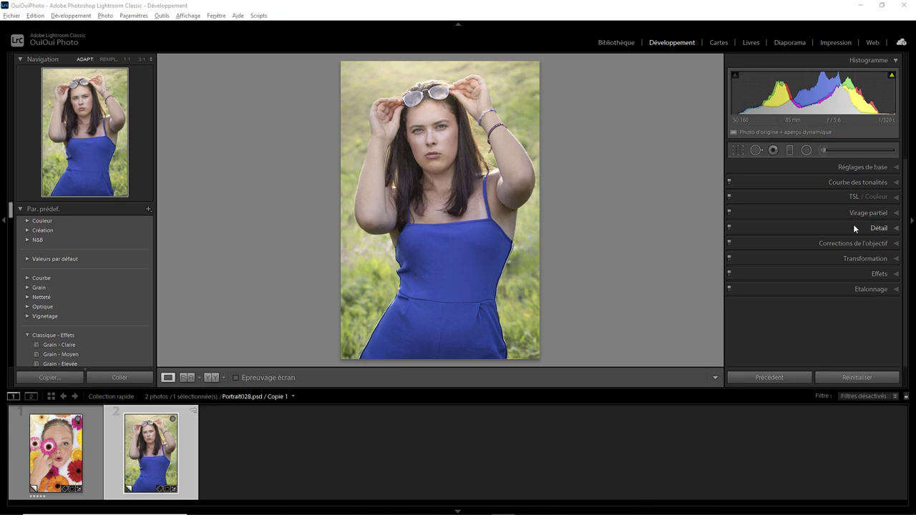
Preview the dress as teal with HSL Blue hue at -100, then return Blue hue to 0.
left_click(895, 199)
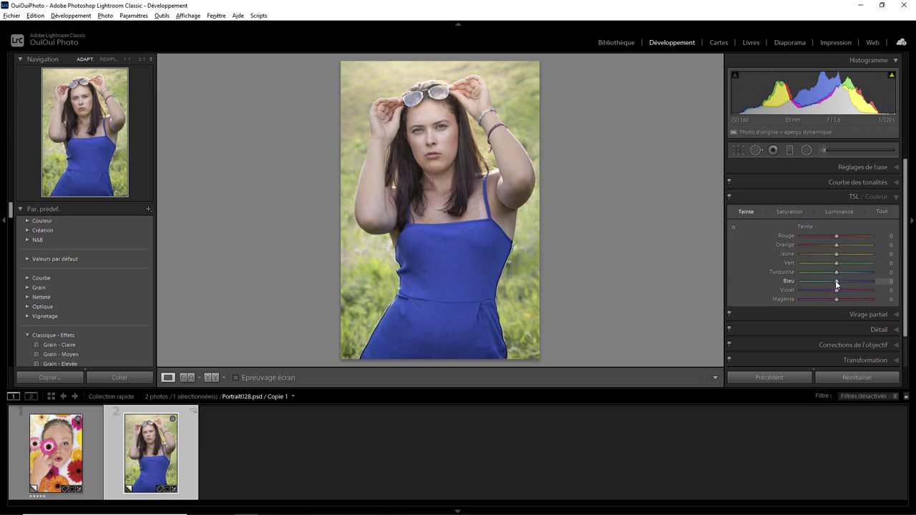
left_click_drag(836, 282, 802, 282)
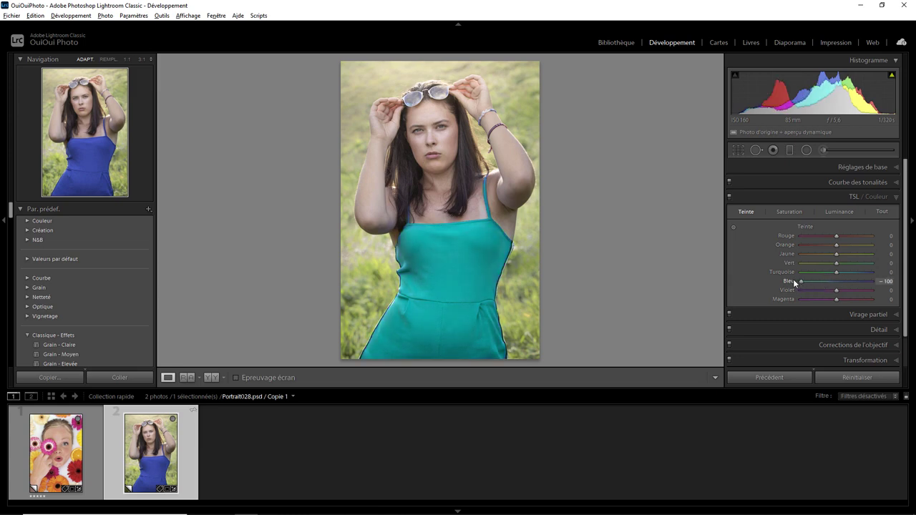
mouse_move(792, 280)
left_mouse_down()
mouse_move(881, 286)
mouse_move(785, 285)
mouse_move(866, 284)
mouse_move(838, 283)
left_mouse_up()
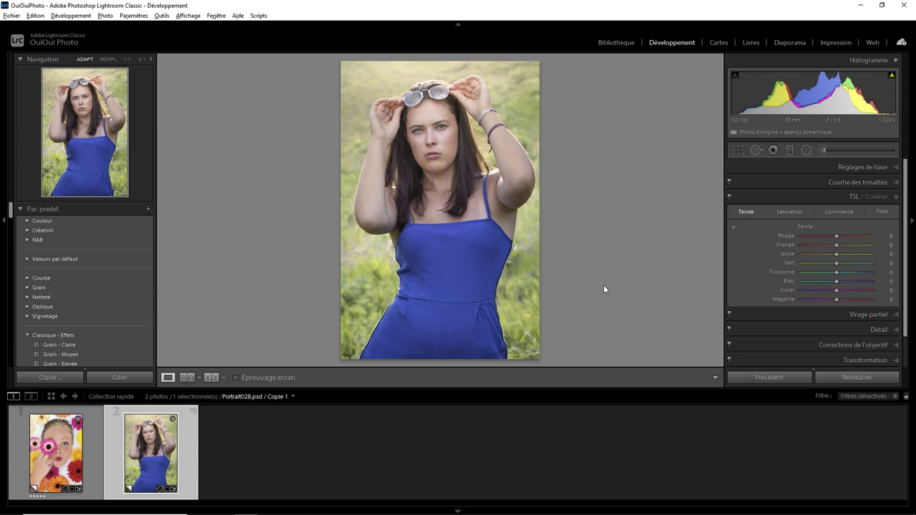
Brush a patch on the dress chest, set its Saturation to -100 and tint it red.
left_click(823, 151)
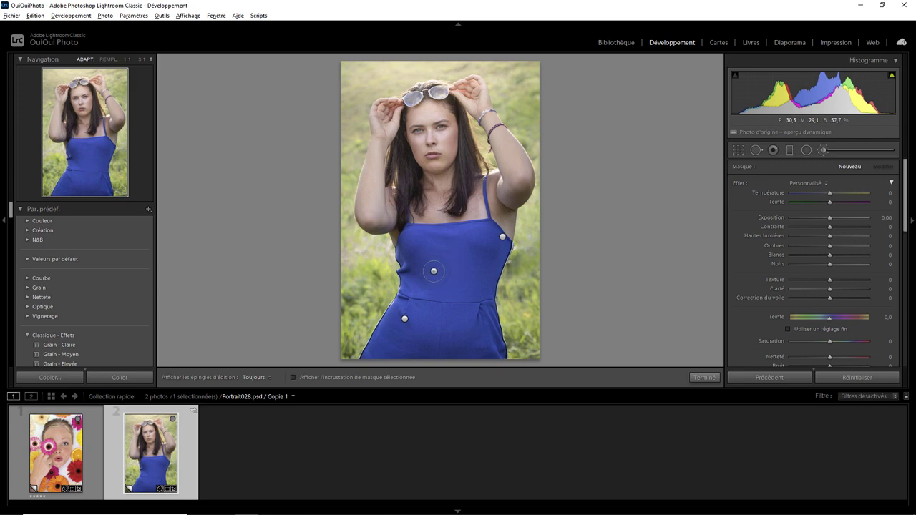
key("h")
key("h")
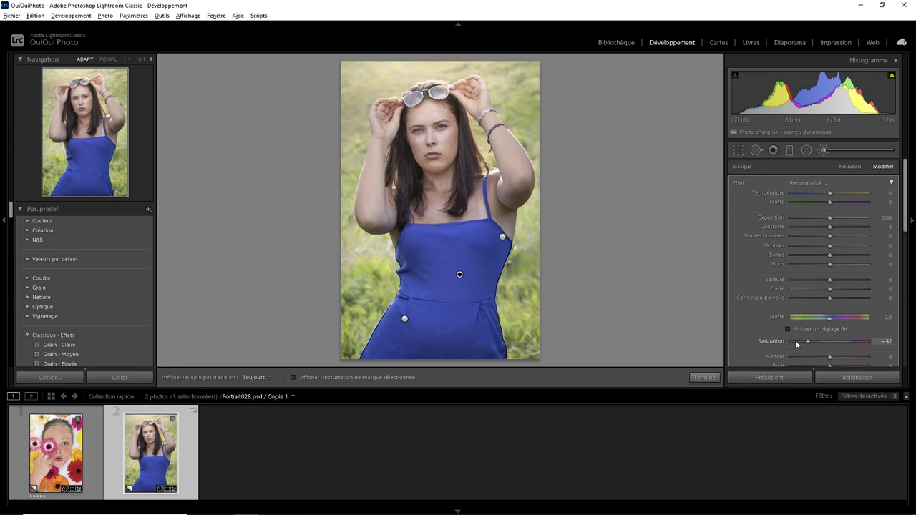
left_click_drag(829, 340, 777, 341)
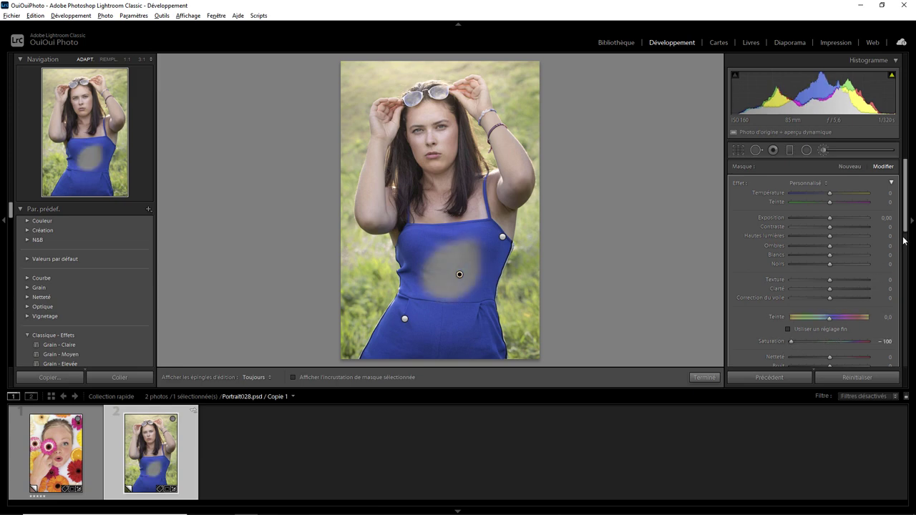
left_click_drag(907, 225, 904, 259)
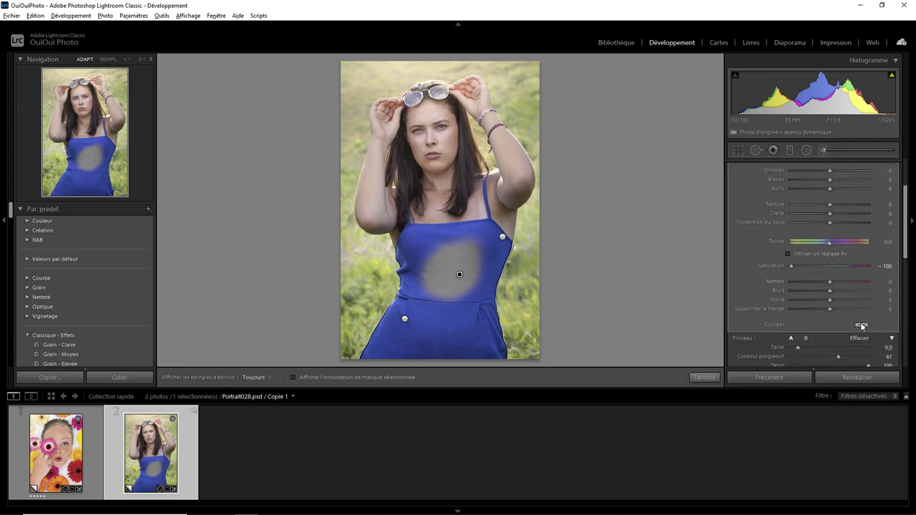
left_click(862, 324)
left_click_drag(765, 330, 664, 319)
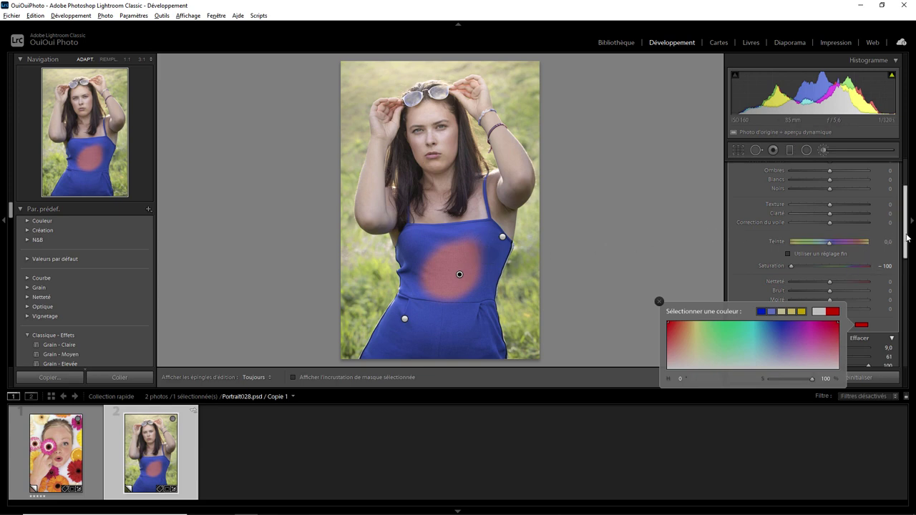
Test Exposure, Contrast and Hue on the red patch, reset them, then delete the brush pin.
left_click_drag(906, 239, 906, 206)
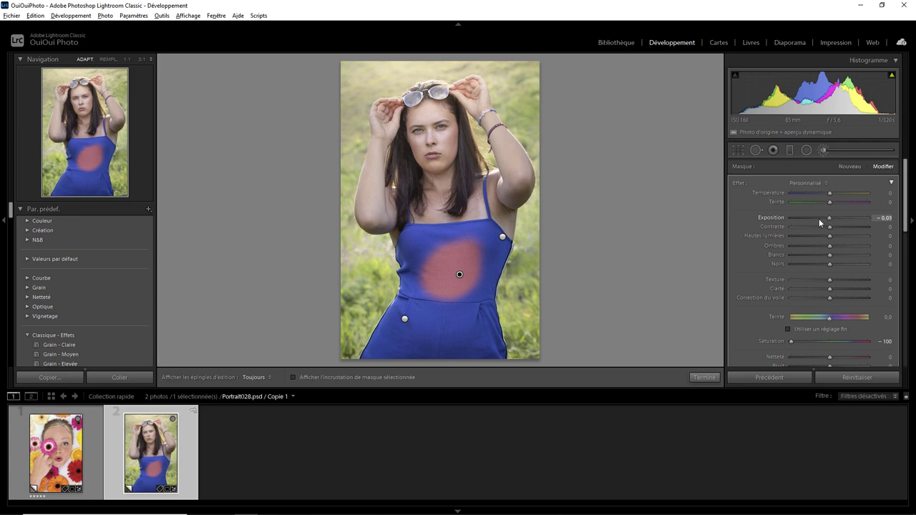
mouse_move(829, 218)
left_mouse_down()
mouse_move(817, 224)
mouse_move(829, 223)
left_mouse_up()
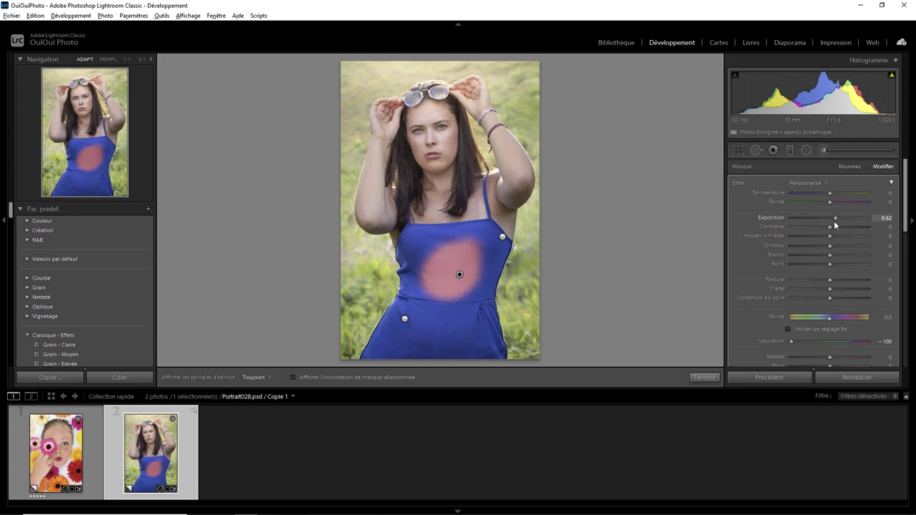
left_click_drag(830, 227, 808, 227)
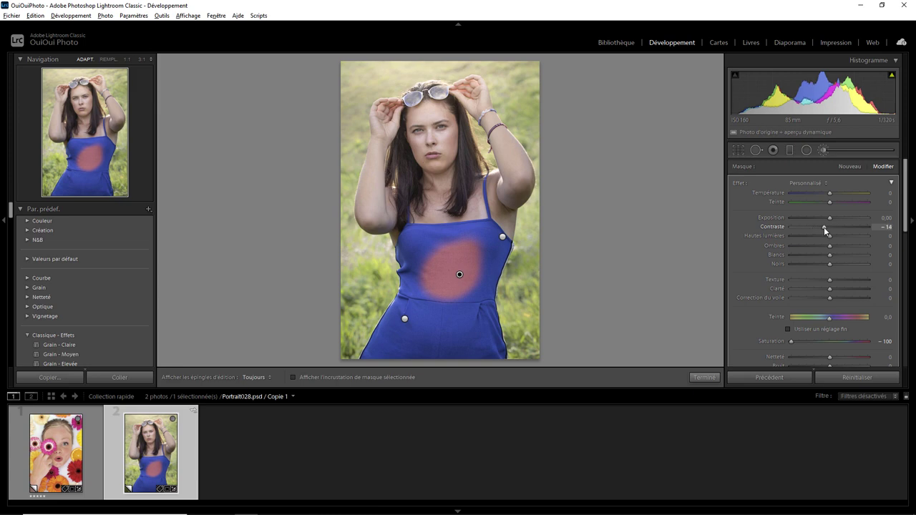
left_click_drag(823, 227, 849, 205)
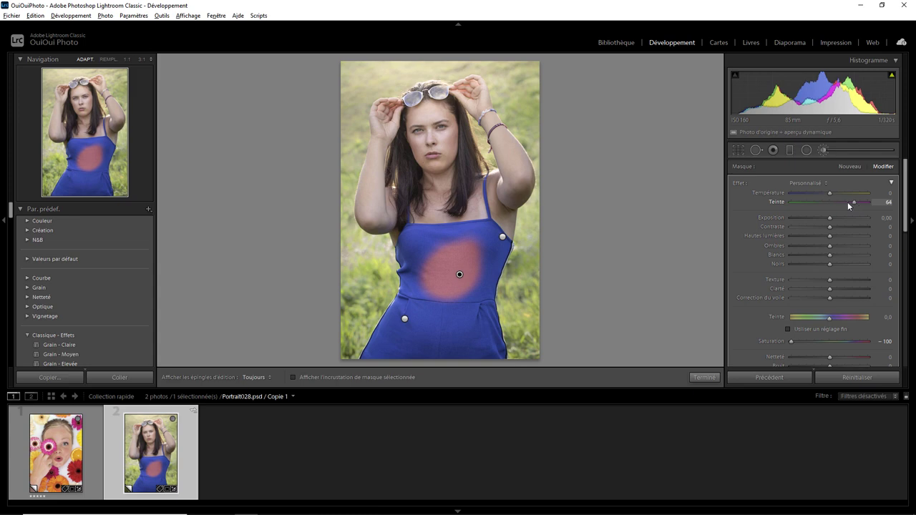
left_click_drag(793, 204, 825, 206)
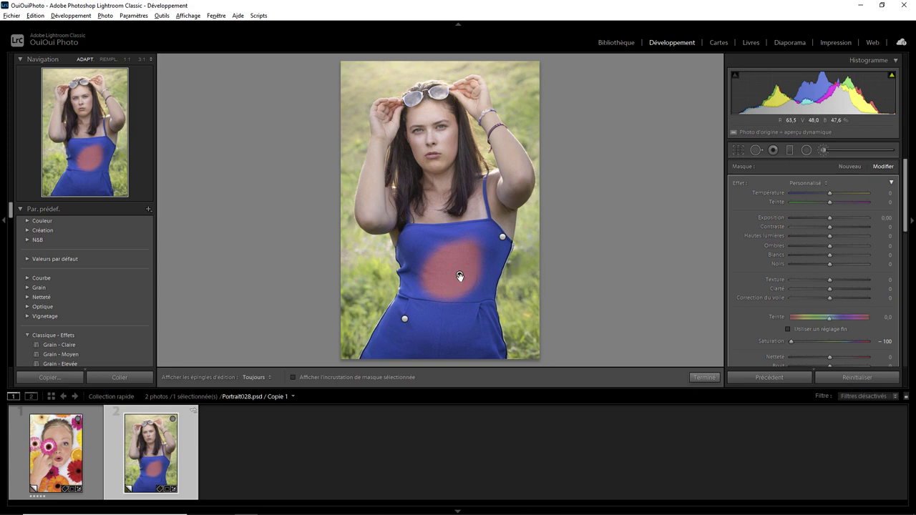
key("Delete")
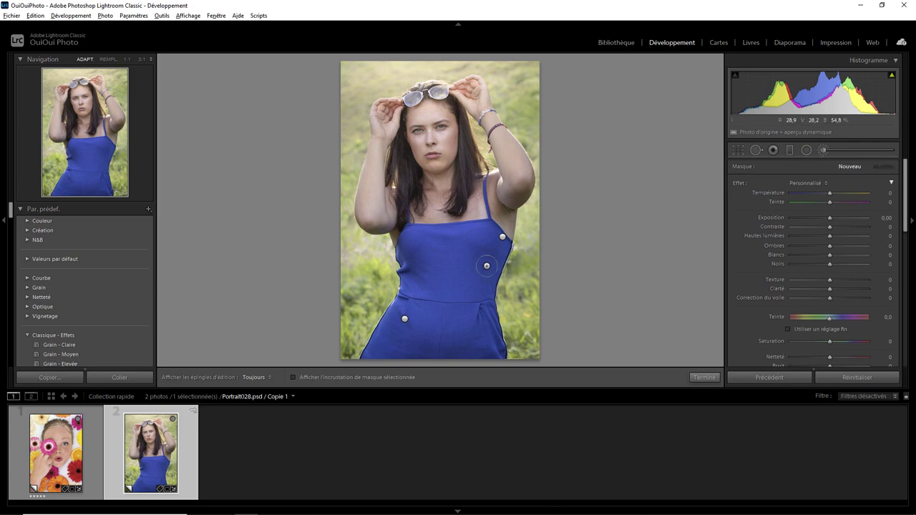
key("h")
key("h")
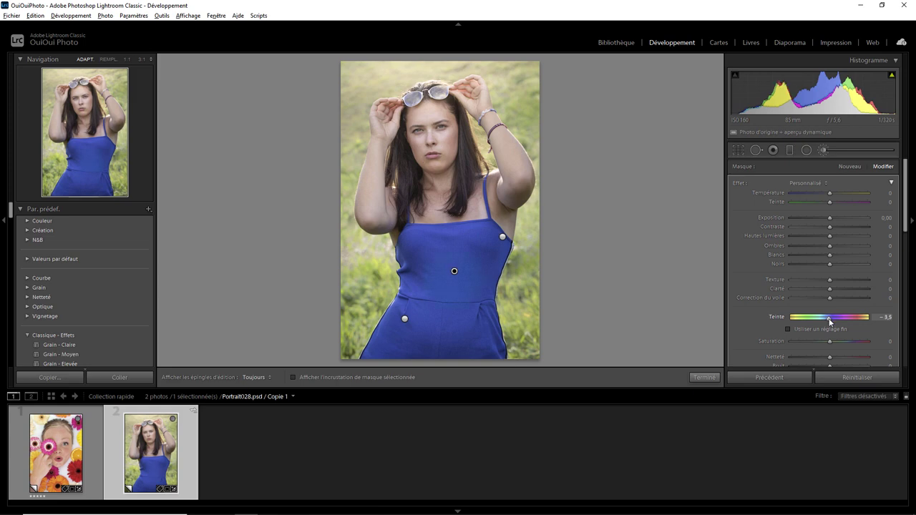
mouse_move(830, 317)
left_mouse_down()
mouse_move(795, 327)
mouse_move(863, 327)
mouse_move(850, 319)
left_mouse_up()
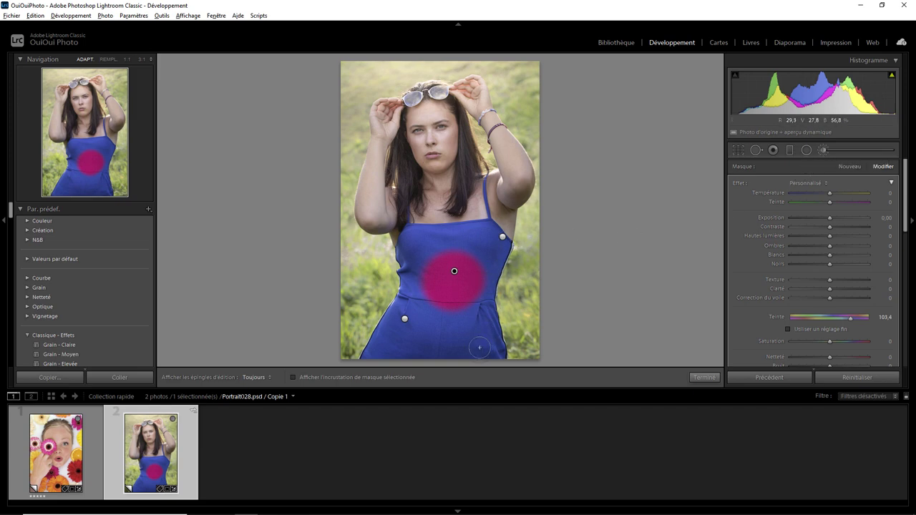
key("h")
mouse_move(433, 300)
left_mouse_down()
mouse_move(412, 321)
mouse_move(475, 355)
left_mouse_up()
key("h")
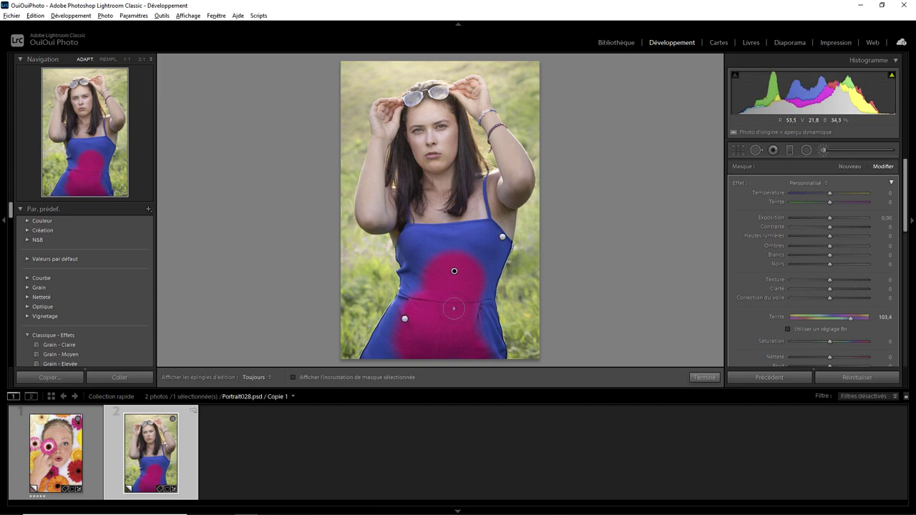
key("Delete")
Place a graduated filter at the portrait's right edge, test Exposure -4, then reset it to 0.
left_click(790, 150)
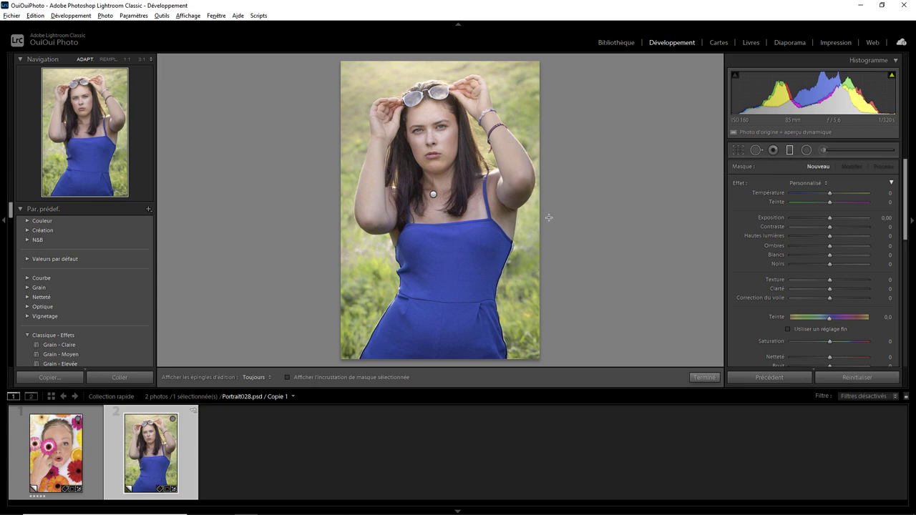
left_click_drag(548, 218, 578, 218)
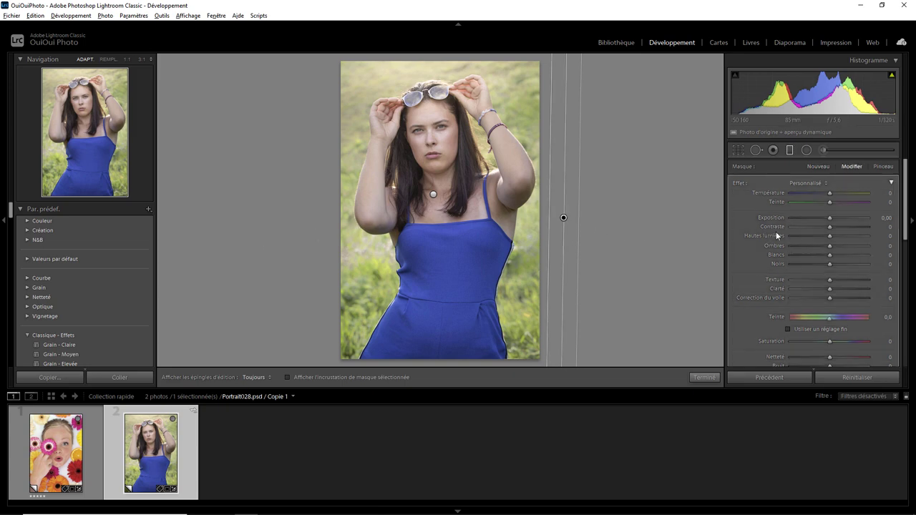
left_click_drag(830, 219, 784, 220)
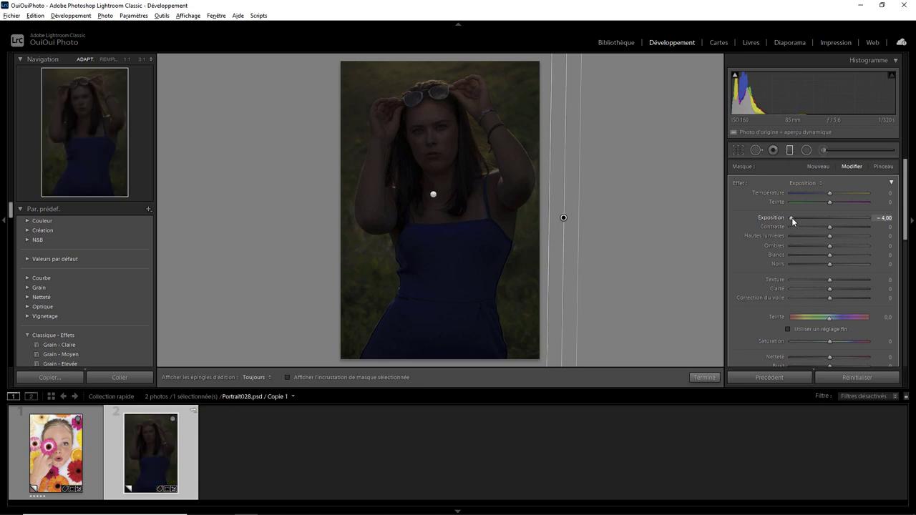
double_click(791, 219)
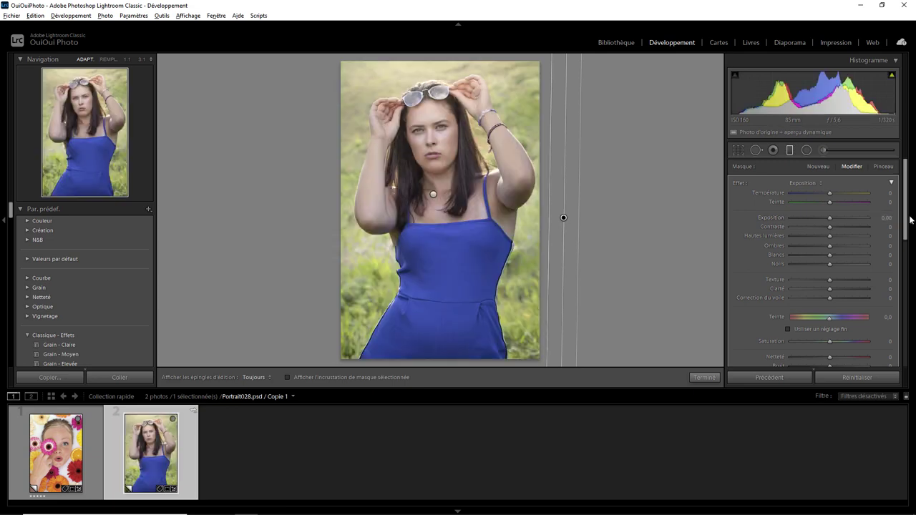
left_click_drag(905, 221, 905, 278)
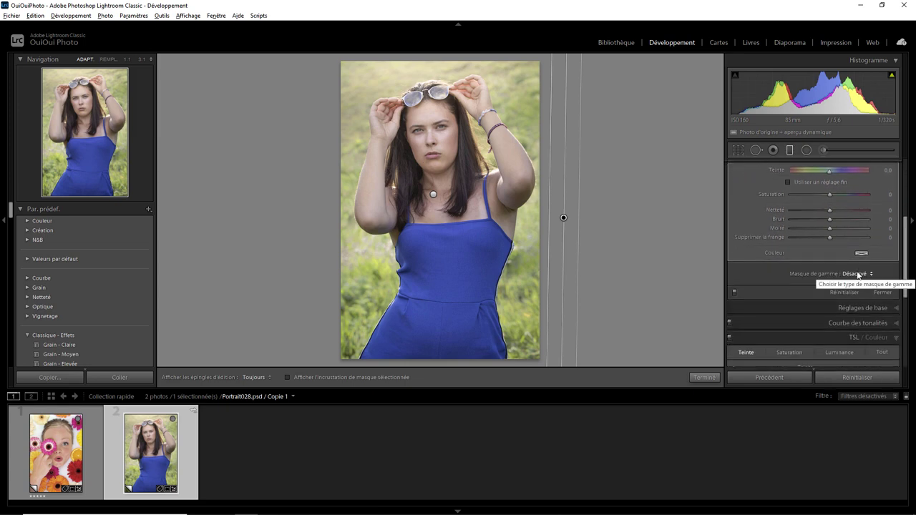
Set a Colour range mask sampled from the blue dress and narrow its amount.
left_click(861, 273)
key("Escape")
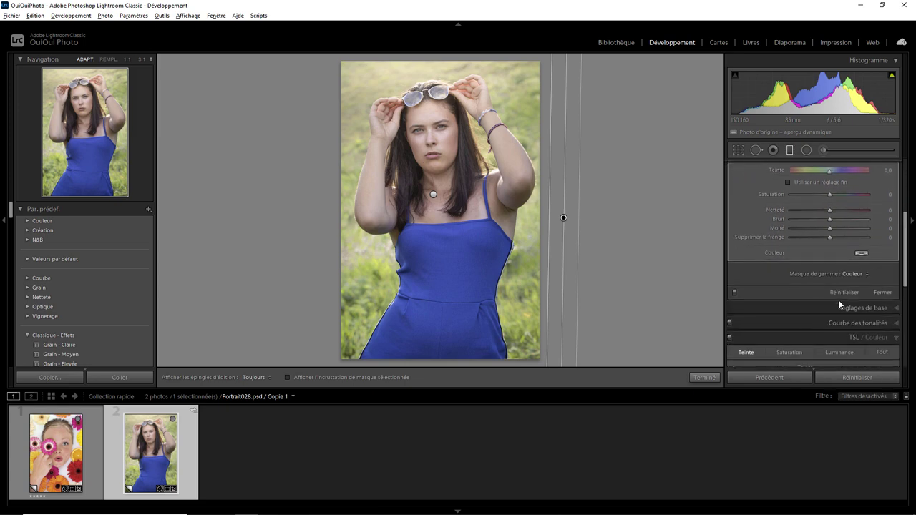
left_click(744, 274)
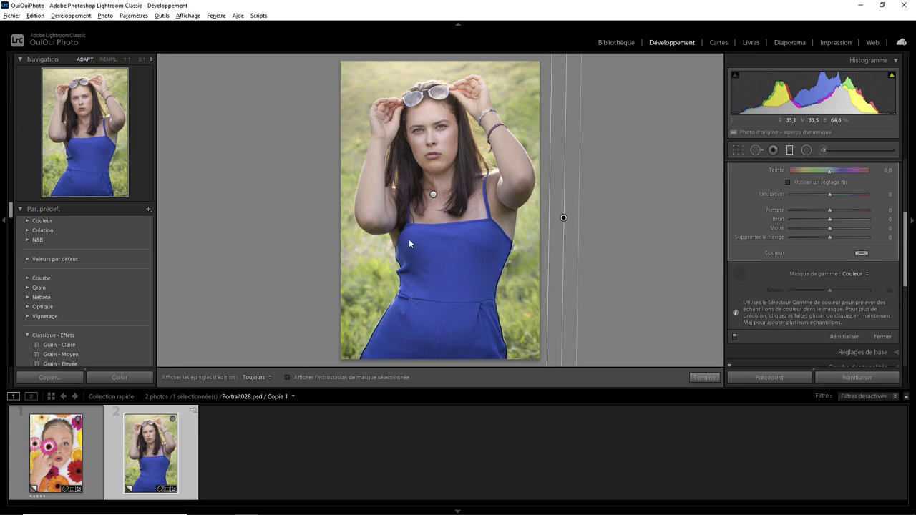
left_click_drag(408, 239, 489, 356)
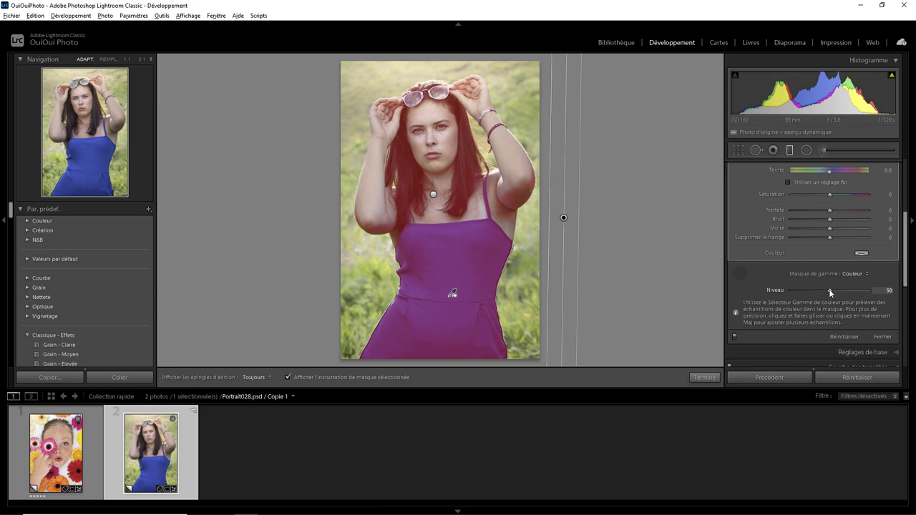
left_click_drag(829, 289, 783, 292)
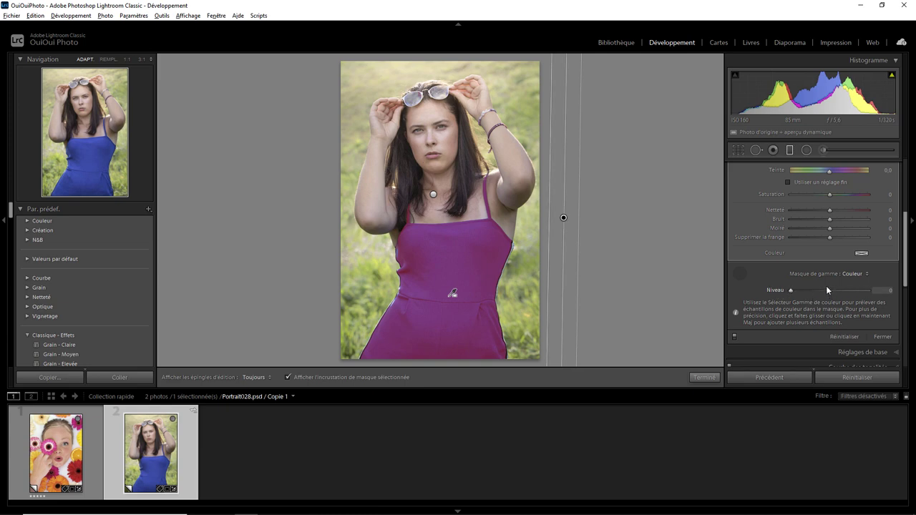
key("o")
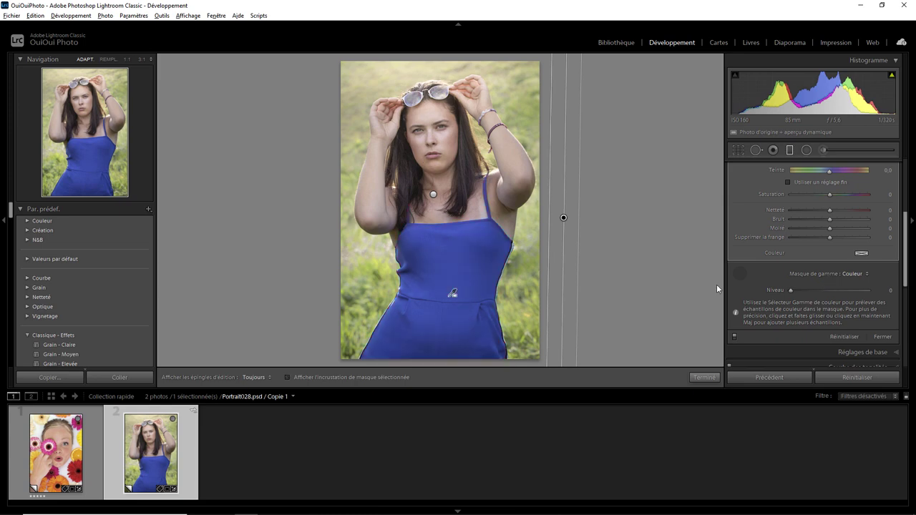
Try several hues on the masked dress, settling on purple at hue 70.8.
left_click_drag(906, 246, 906, 231)
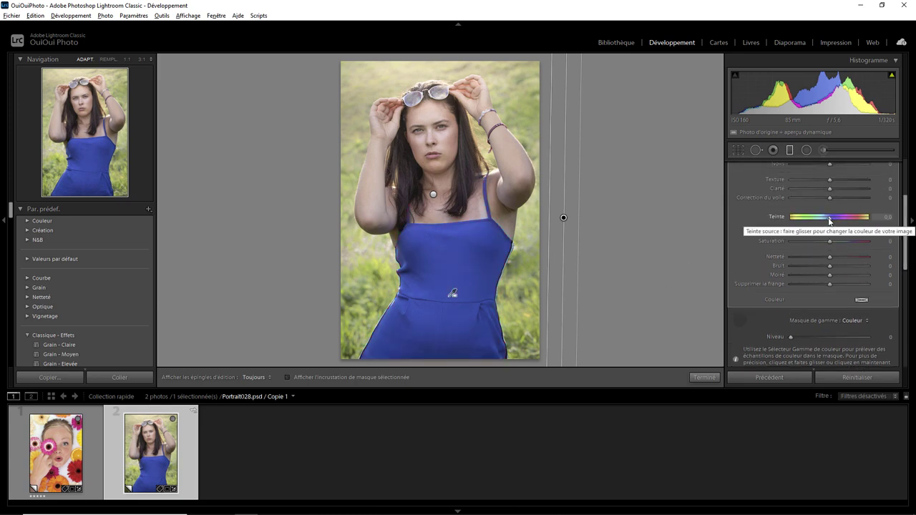
mouse_move(829, 220)
left_mouse_down()
mouse_move(805, 221)
mouse_move(852, 219)
left_mouse_up()
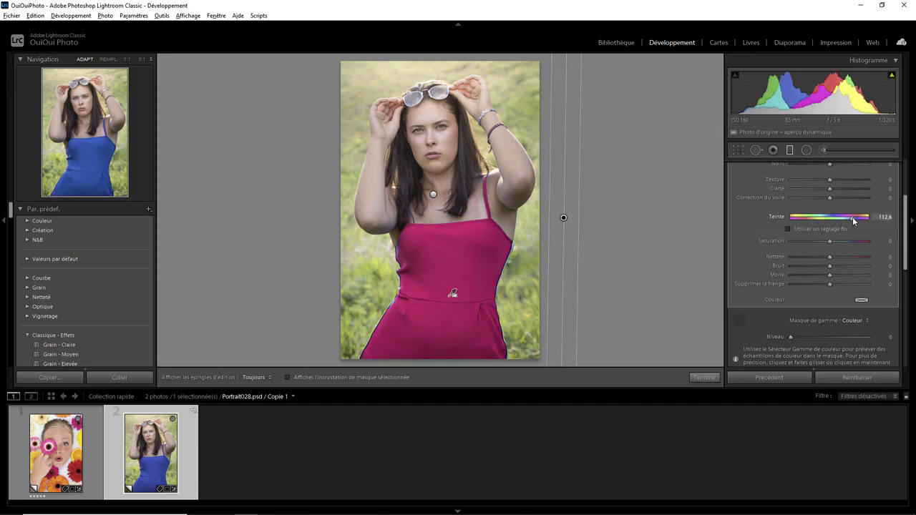
mouse_move(853, 219)
left_mouse_down()
mouse_move(813, 224)
mouse_move(841, 226)
left_mouse_up()
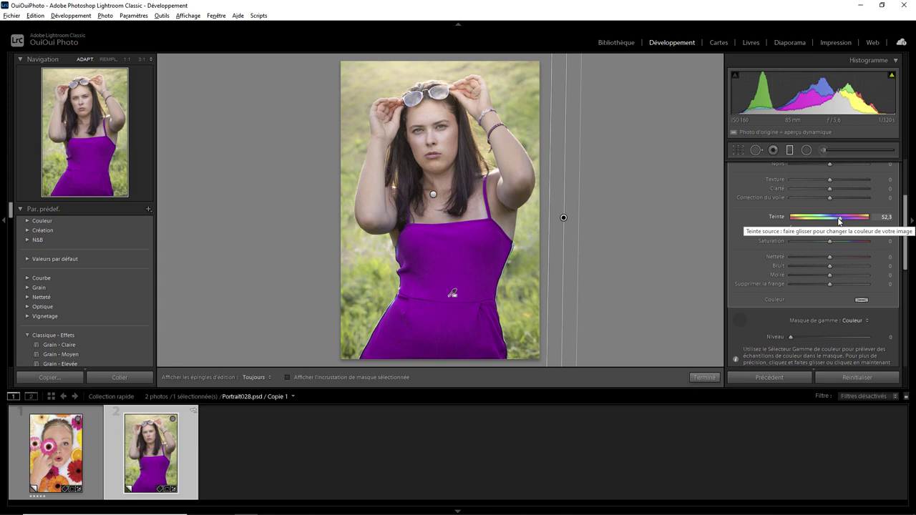
left_click_drag(841, 221, 793, 225)
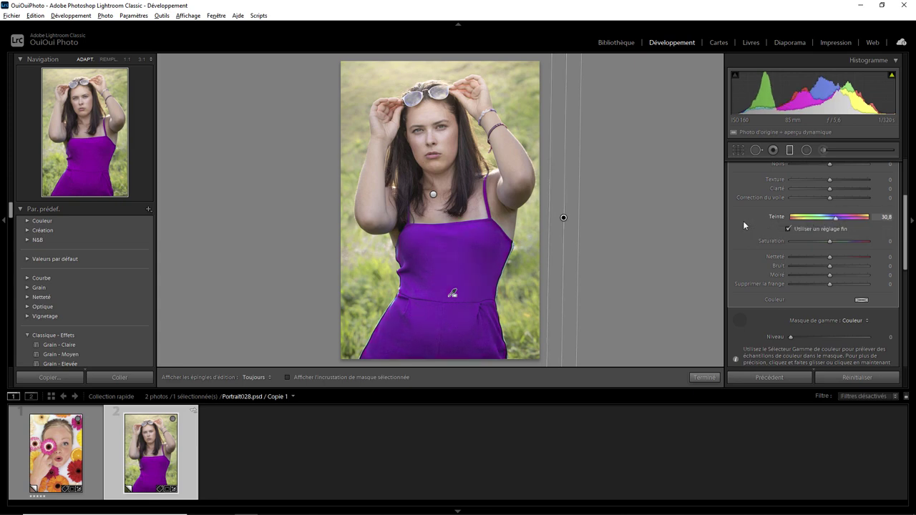
mouse_move(764, 220)
left_mouse_down()
mouse_move(349, 216)
mouse_move(27, 193)
left_mouse_up()
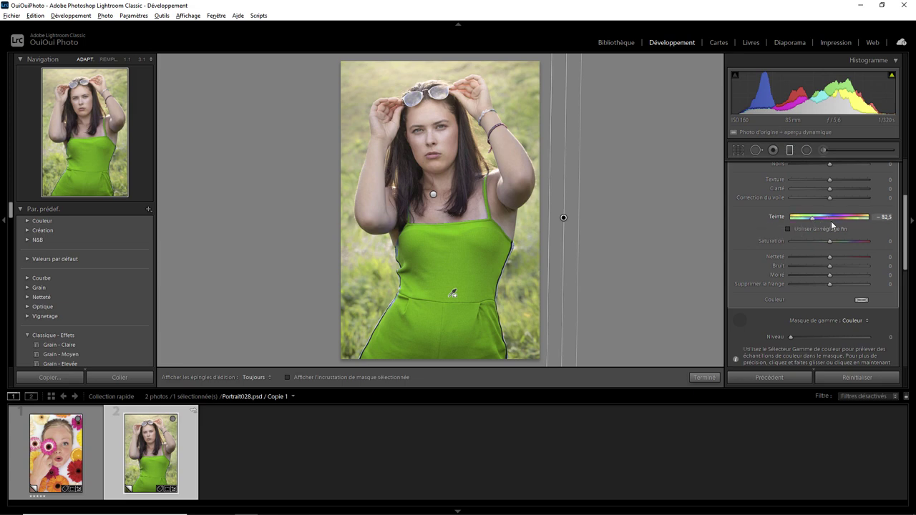
left_click_drag(801, 222, 851, 218)
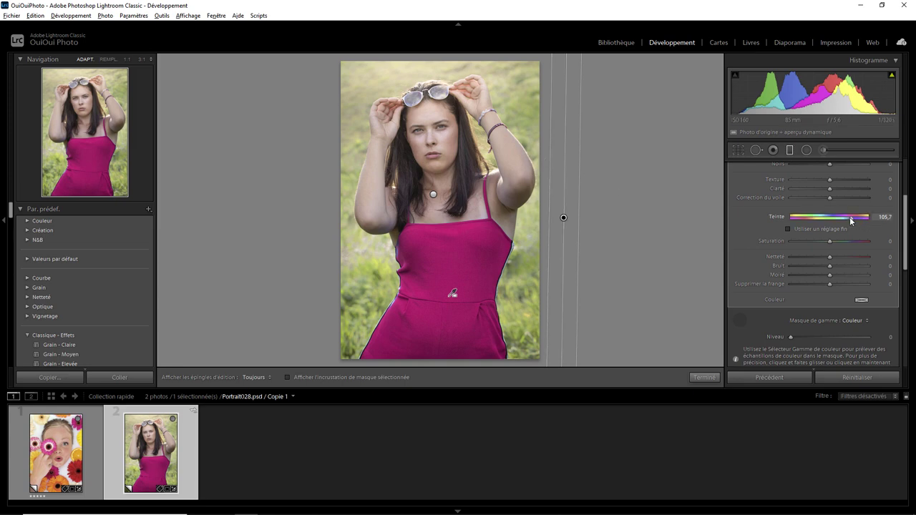
left_click_drag(849, 217, 844, 217)
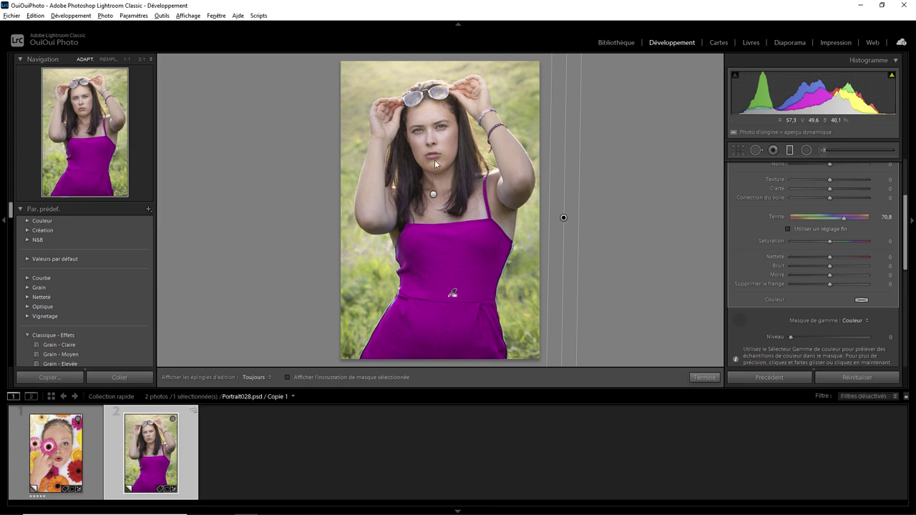
Finish the dress adjustment, zoom to 1:1 on the mouth and start a new Adjustment Brush.
left_click(712, 379)
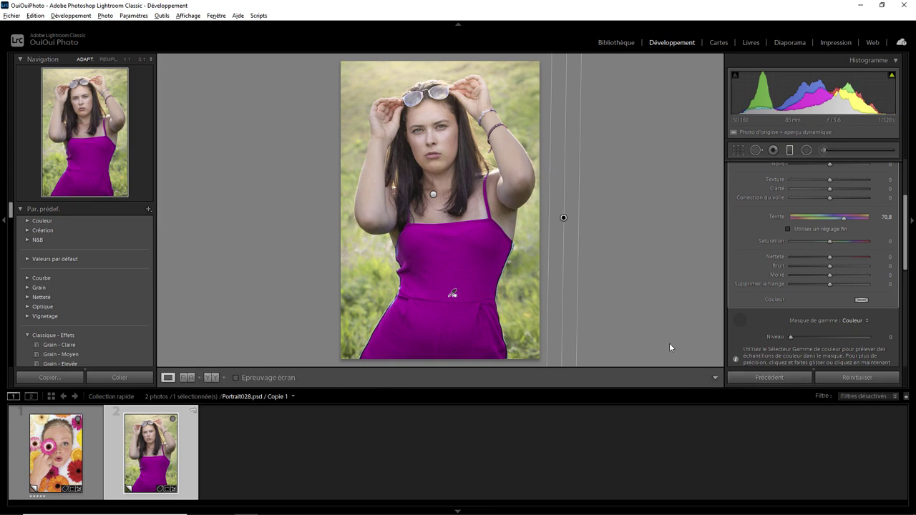
left_click(442, 152)
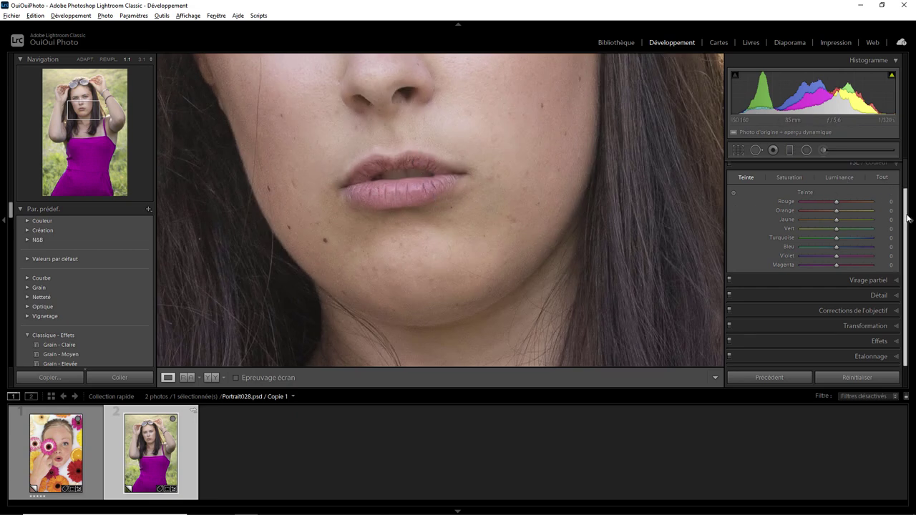
left_click_drag(907, 201, 907, 172)
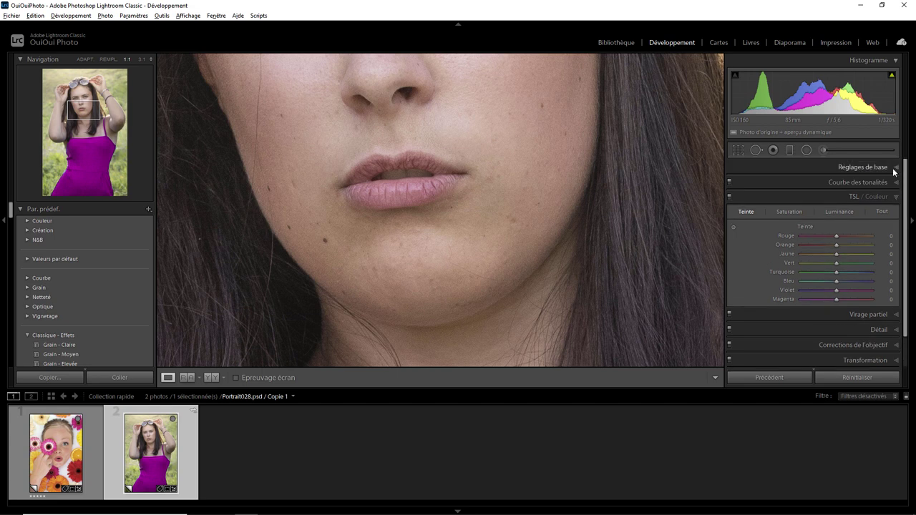
left_click(824, 148)
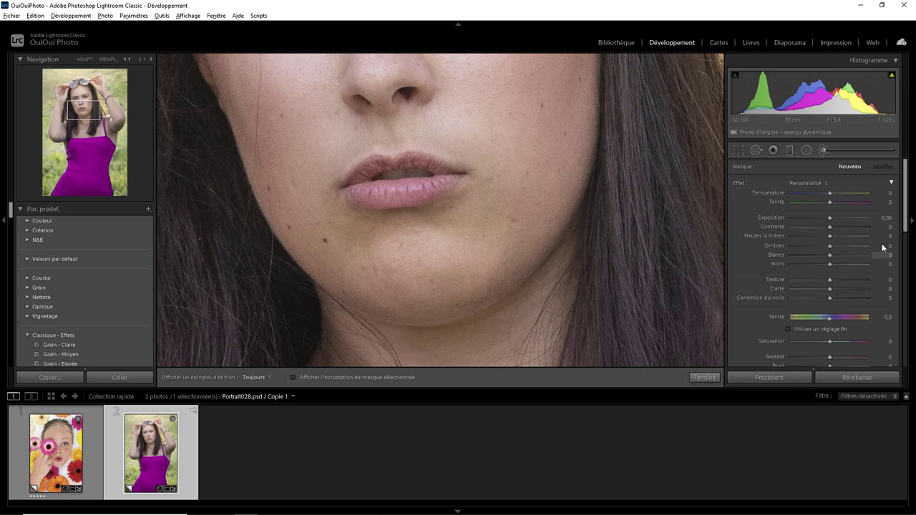
Lower the brush feather to 26 and paint the mask across the lower lip.
scroll(882, 250, "down", 2)
scroll(880, 264, "down", 3)
scroll(879, 278, "down", 1)
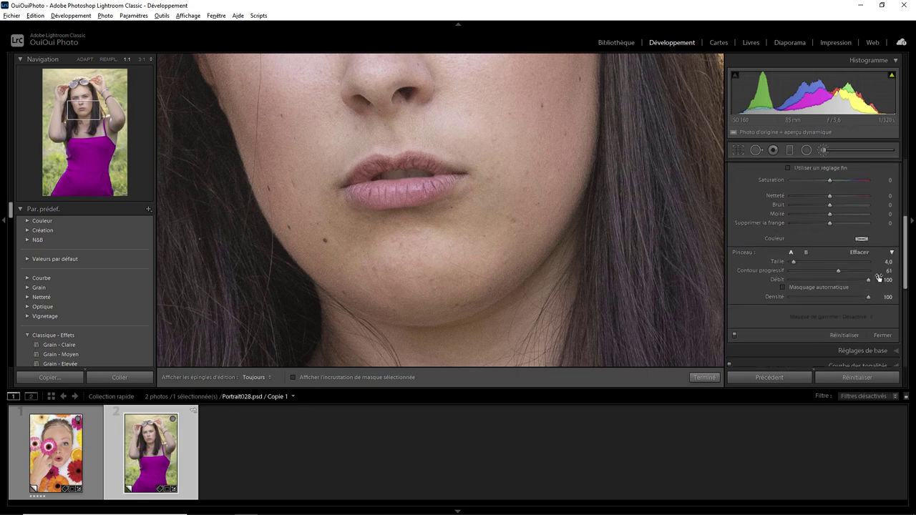
left_click_drag(838, 270, 819, 271)
scroll(386, 179, "up", 3)
key("h")
left_click_drag(430, 185, 365, 193)
Shrink the brush to size 6 and check the lip mask coverage with the red overlay.
key("h")
key("bracketleft")
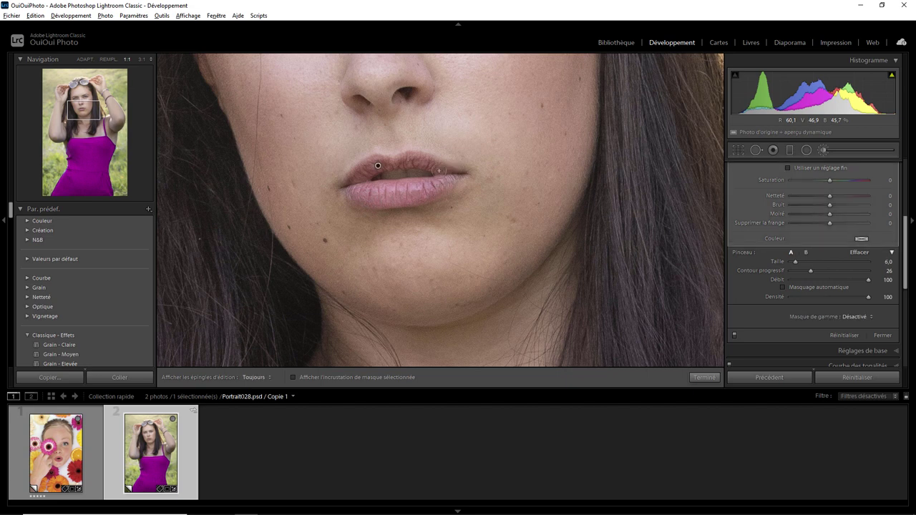
key("h")
key("h")
key("o")
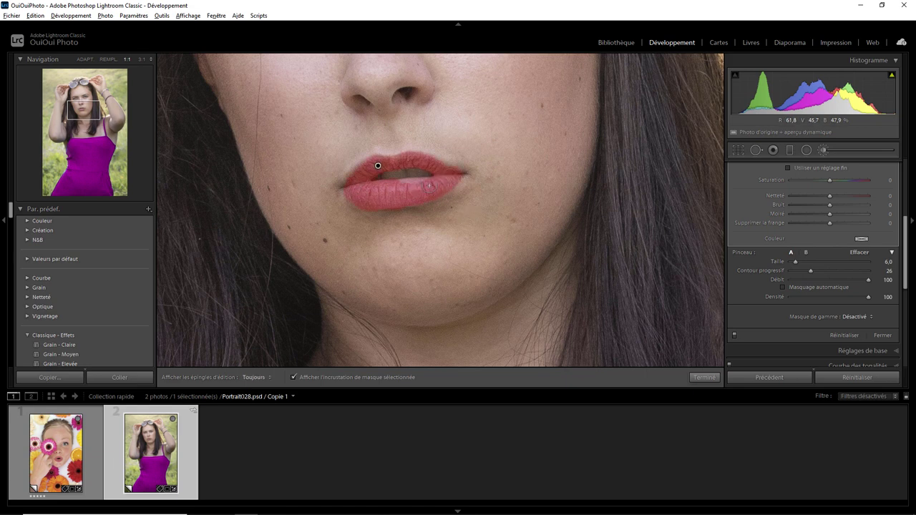
key("h")
key("h")
key("o")
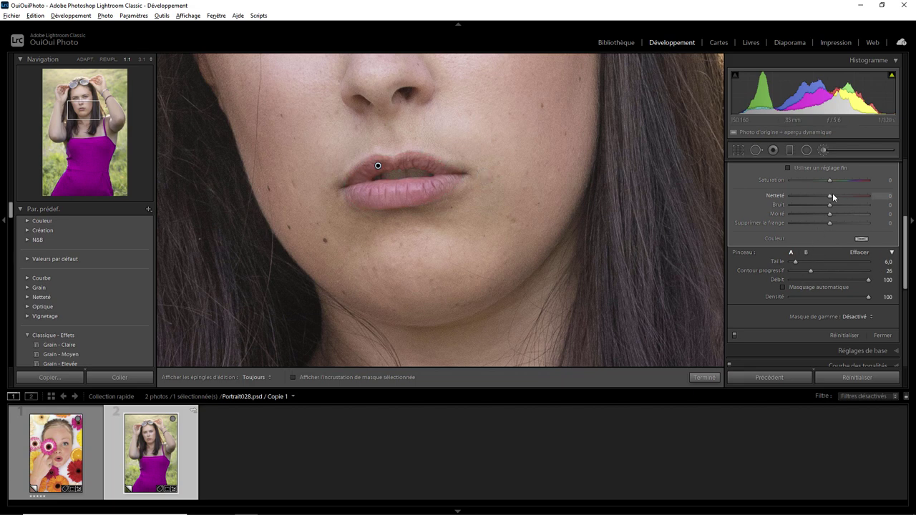
scroll(832, 194, "up", 2)
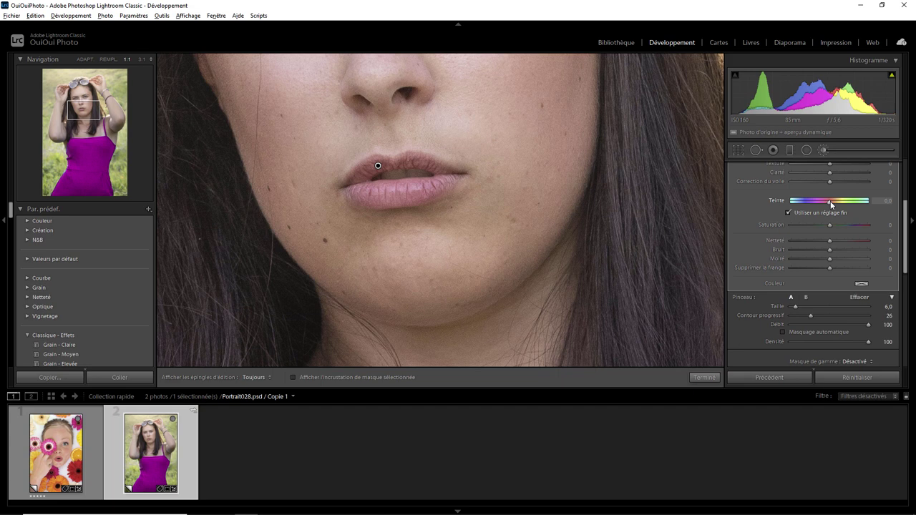
Shift the lips' brush hue to -20.8 for pinker lips, finish, and zoom back to fit.
mouse_move(831, 206)
left_mouse_down()
mouse_move(785, 213)
mouse_move(700, 206)
mouse_move(911, 223)
mouse_move(830, 222)
left_mouse_up()
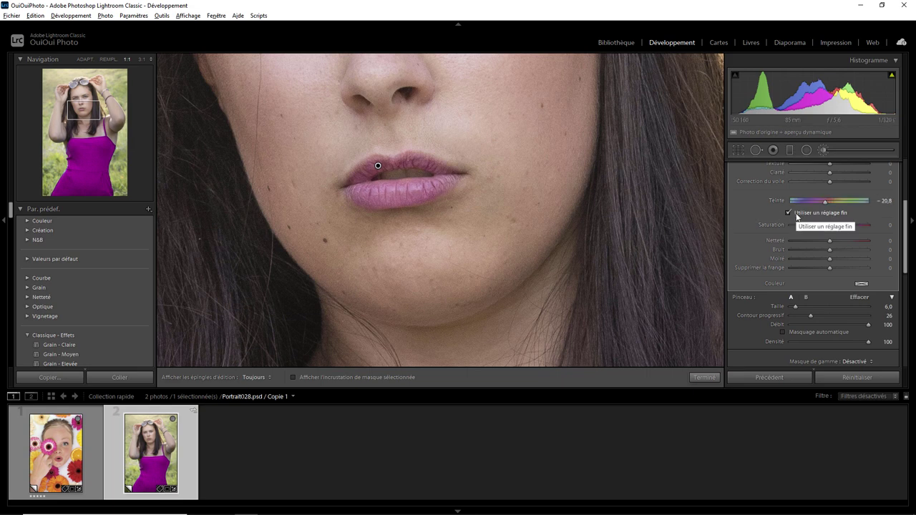
left_click(704, 378)
left_click(441, 162)
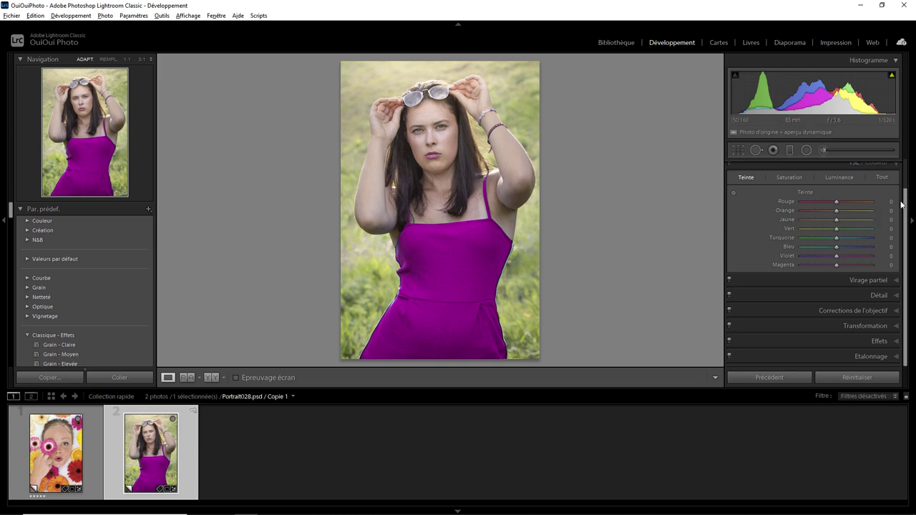
Expand the basic effect settings of the new brush adjustment on LGV07911.jpg.
left_click_drag(906, 205, 905, 175)
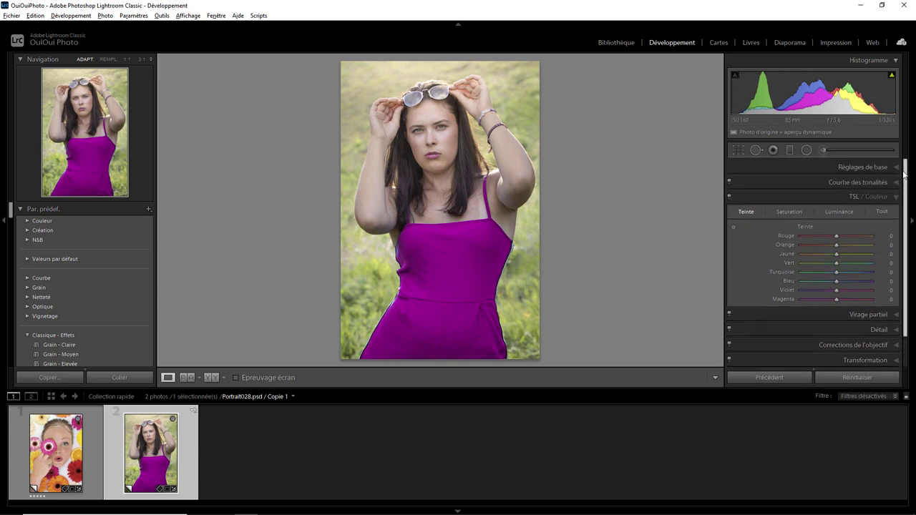
left_click(896, 169)
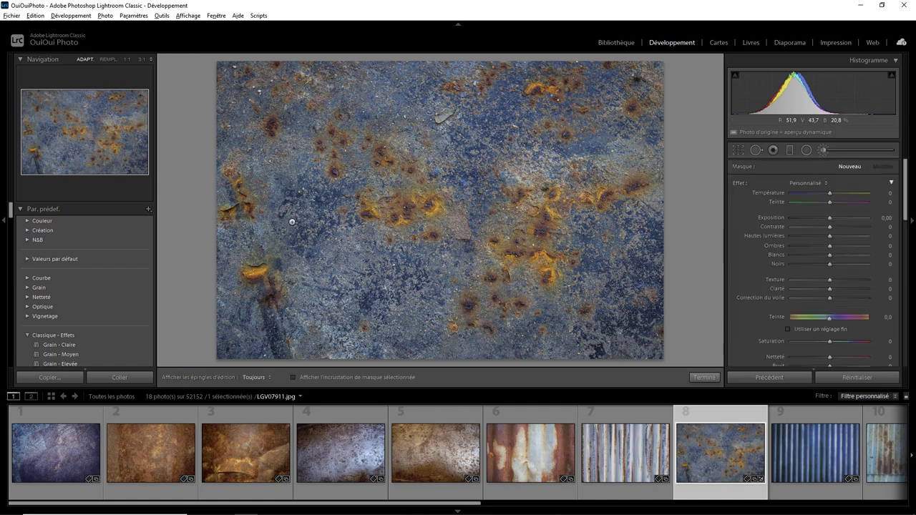
Paint a mask left of centre on the rusty metal and set Hue 180, Saturation 76.
key("h")
left_click_drag(336, 272, 305, 205)
key("o")
key("o")
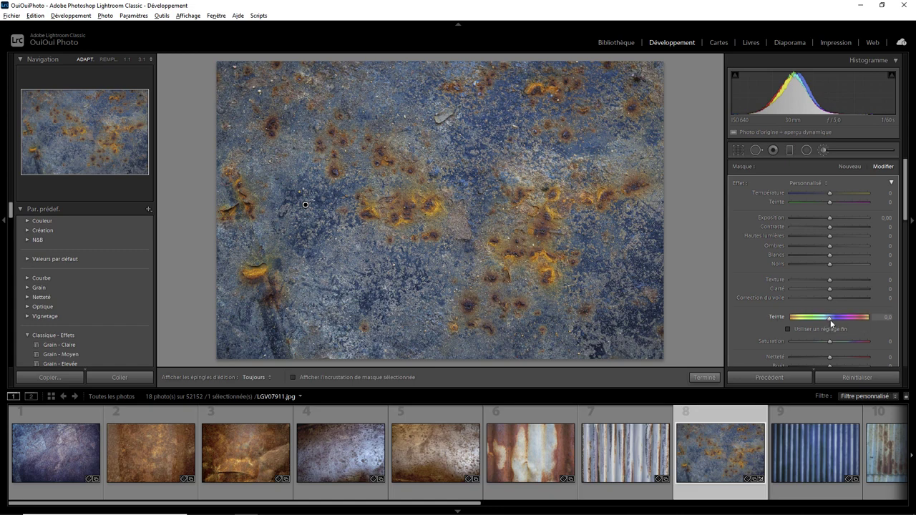
left_click_drag(831, 322, 872, 322)
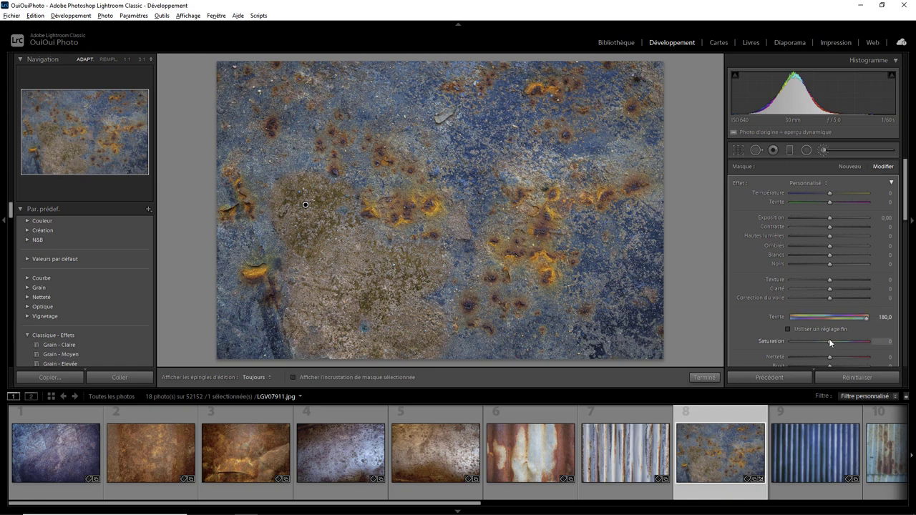
left_click_drag(829, 341, 859, 341)
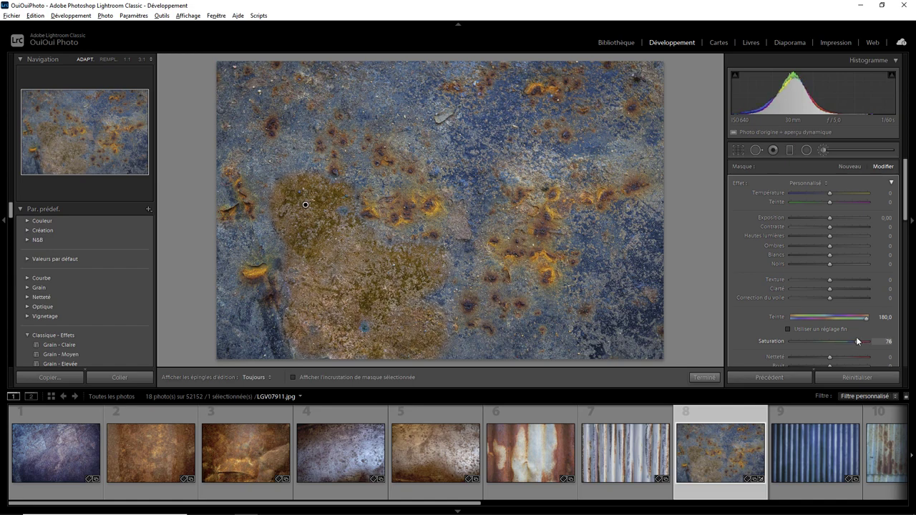
left_click_drag(857, 340, 858, 337)
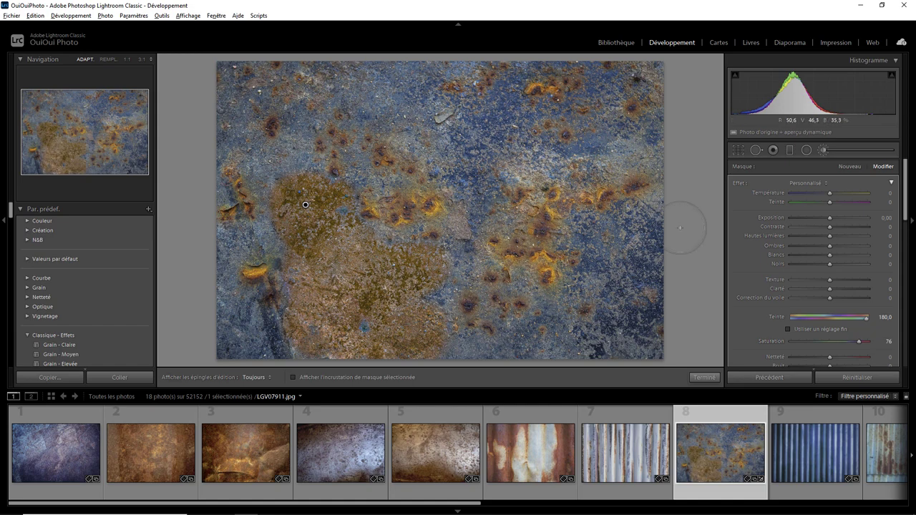
Add a Luminance range mask to the patch brush with range 0/36 and smoothness 34.
scroll(870, 283, "down", 5)
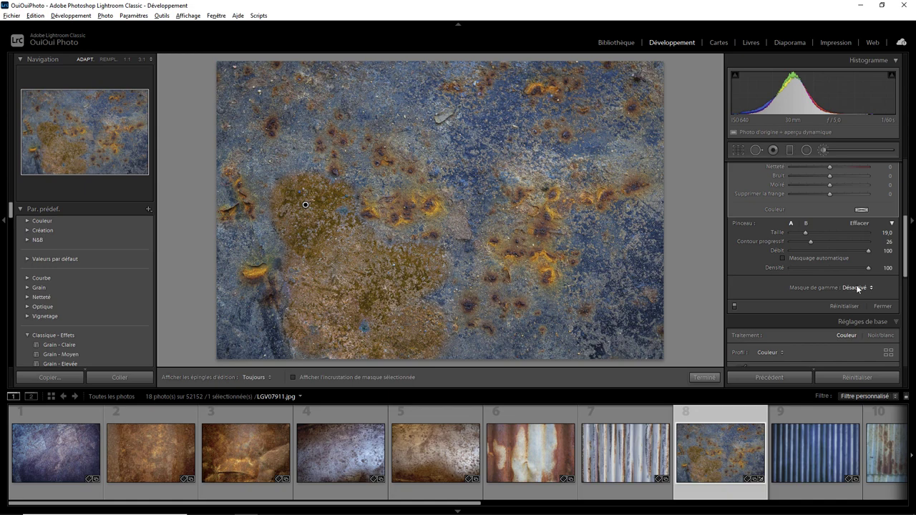
left_click(857, 288)
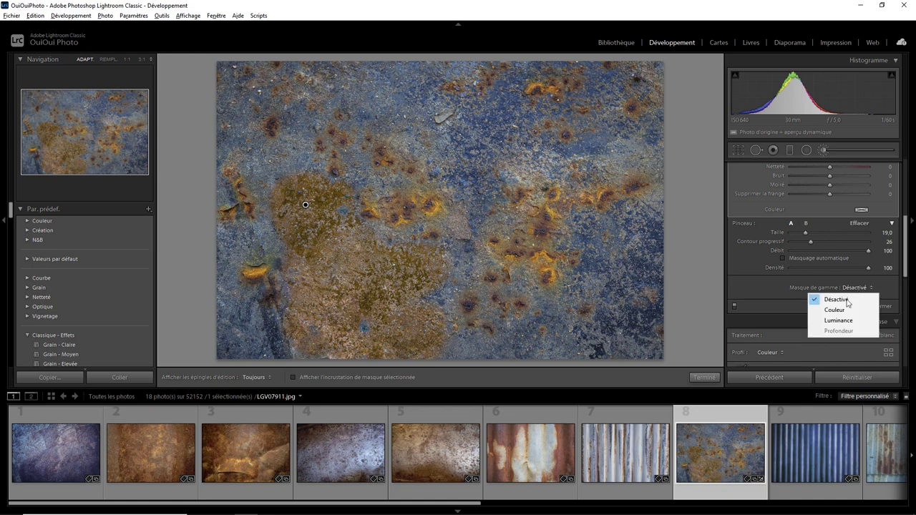
left_click(834, 320)
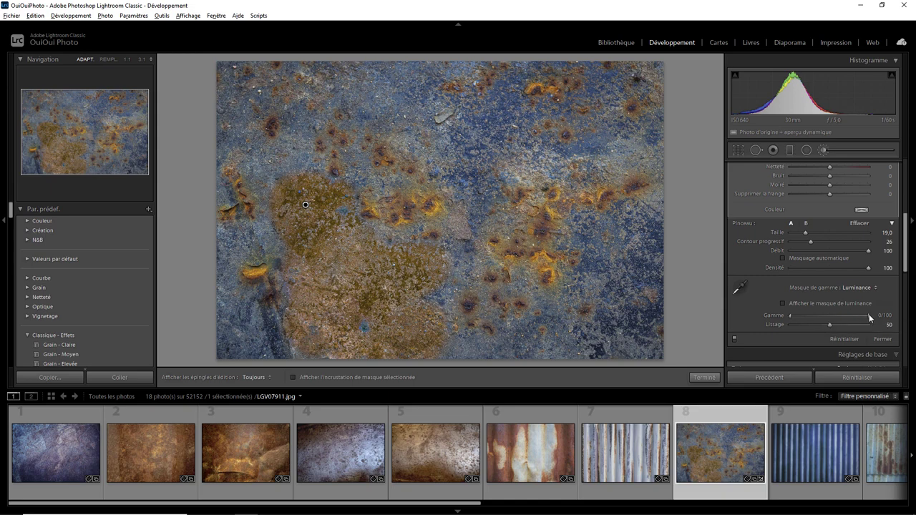
left_click_drag(868, 315, 823, 317)
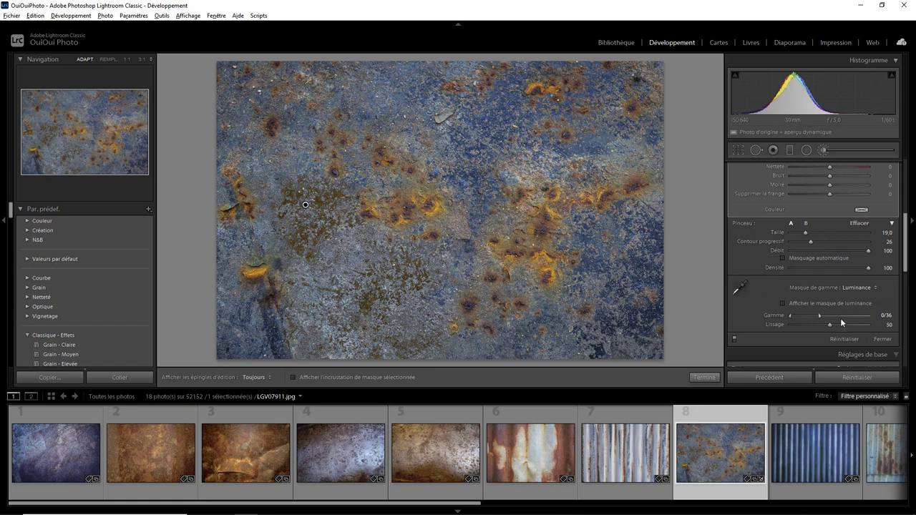
mouse_move(825, 324)
left_mouse_down()
mouse_move(880, 324)
mouse_move(808, 328)
mouse_move(816, 329)
left_mouse_up()
left_click(733, 338)
left_click(733, 338)
left_click(733, 339)
left_click(733, 339)
left_click(733, 339)
left_click(732, 338)
left_click(732, 338)
left_click_drag(905, 226, 905, 171)
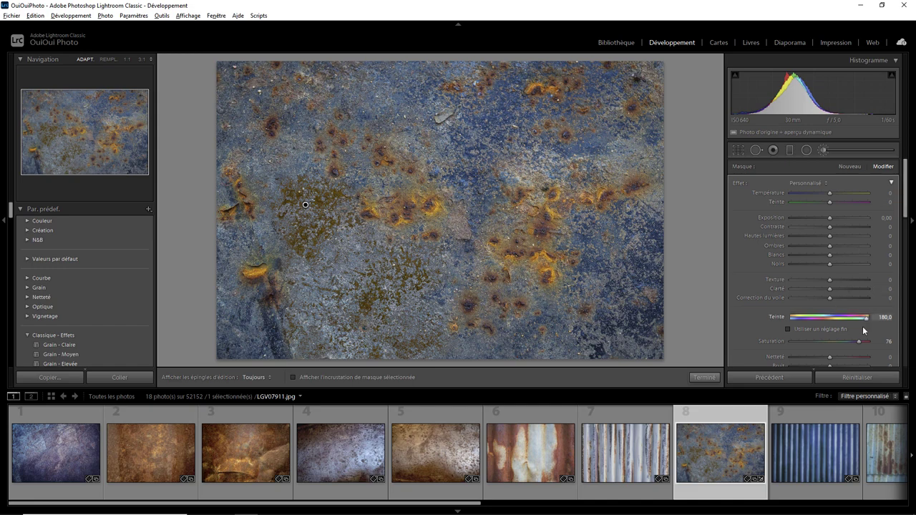